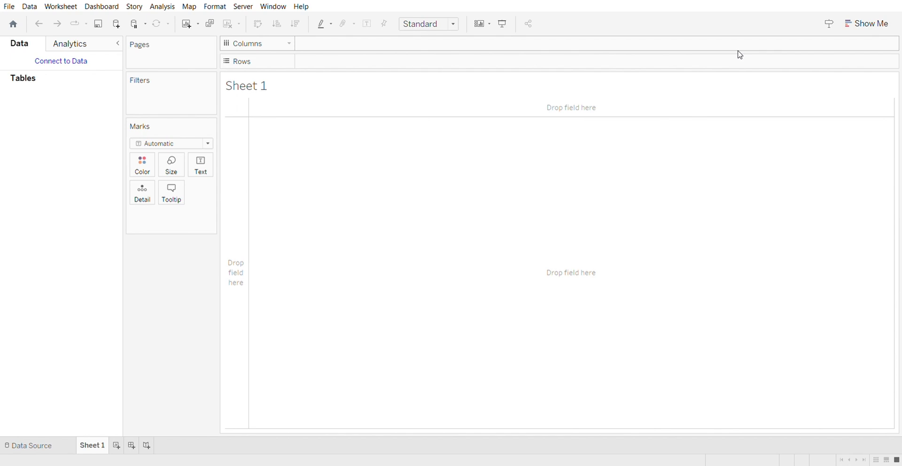
Connect to the Excel workbook Startup_Data(1) and add its Overview table to the data source.
left_click(16, 30)
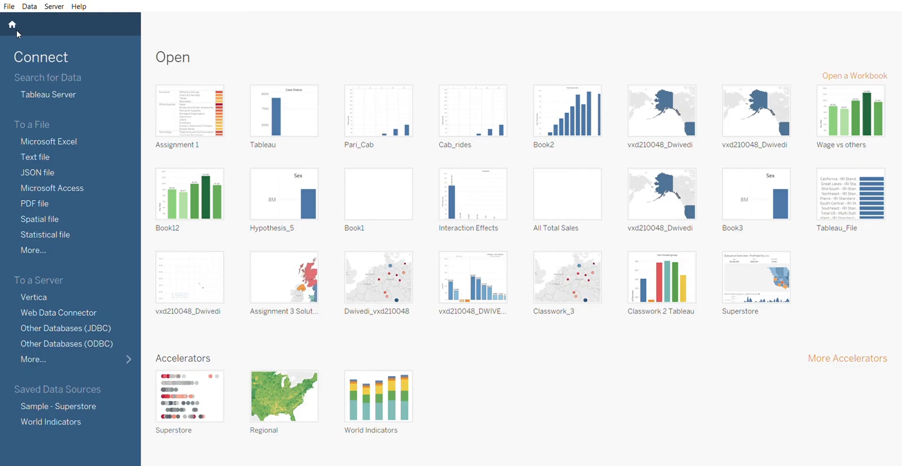
left_click(55, 142)
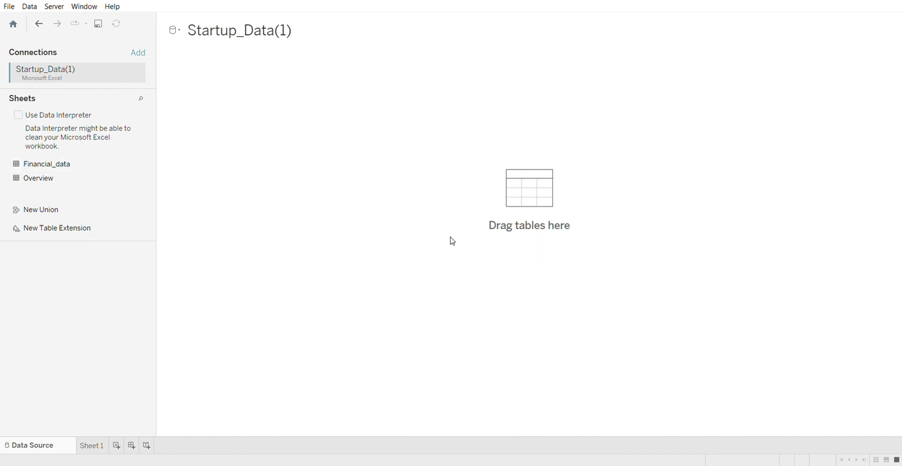
left_click_drag(452, 242, 452, 240)
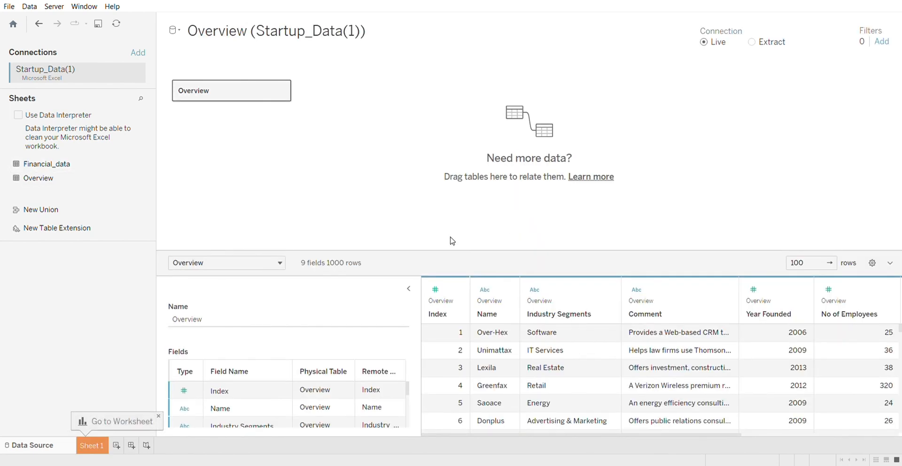
Open the Overview table's physical layer and inner join the Financial_data table to it.
double_click(288, 98)
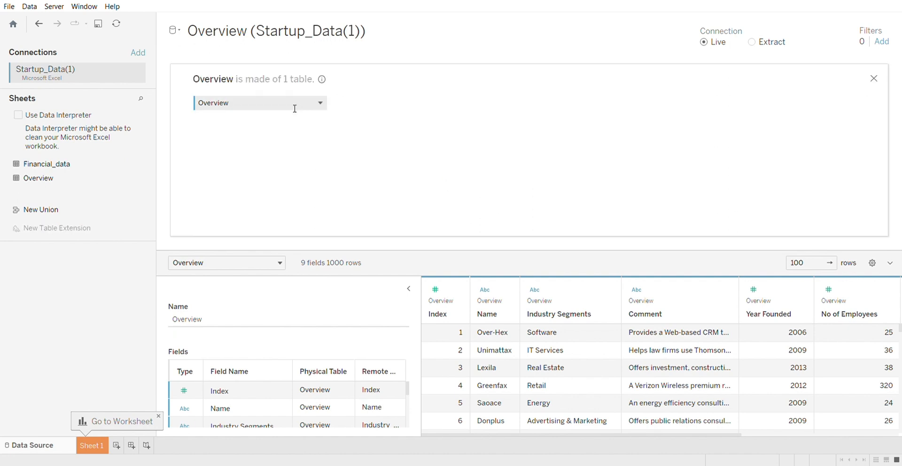
left_click_drag(71, 166, 288, 174)
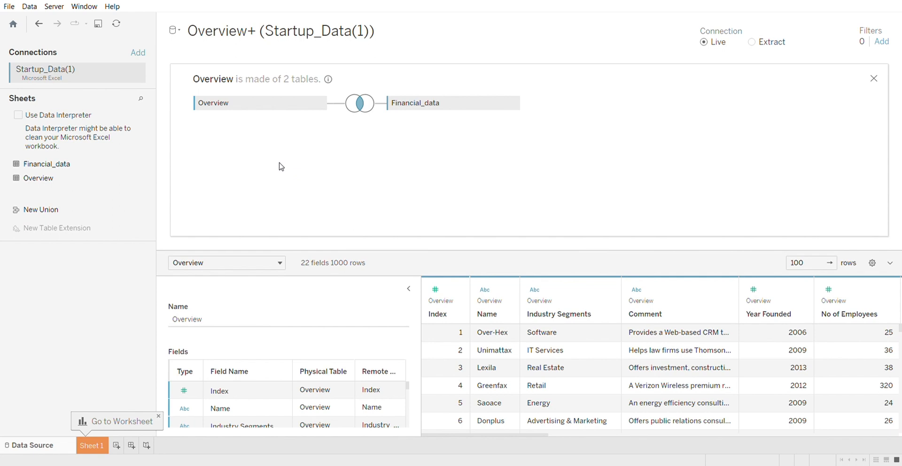
left_click(355, 106)
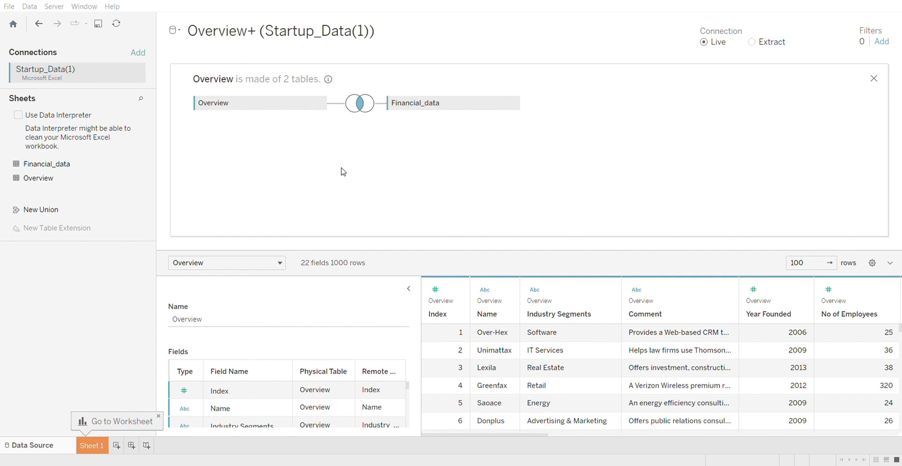
left_click(448, 124)
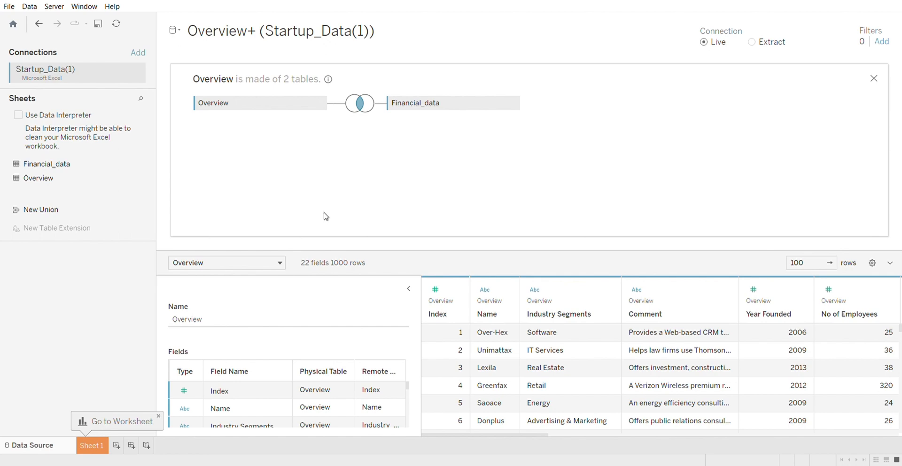
On Sheet 1, plot the sum of No of Employees by Year Founded as a bar chart.
left_click(92, 446)
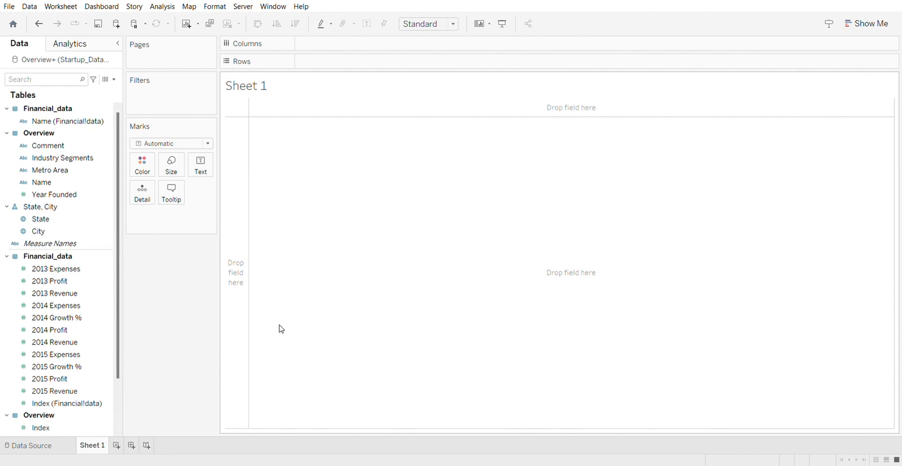
mouse_move(101, 194)
left_mouse_down()
mouse_move(372, 93)
mouse_move(375, 45)
left_mouse_up()
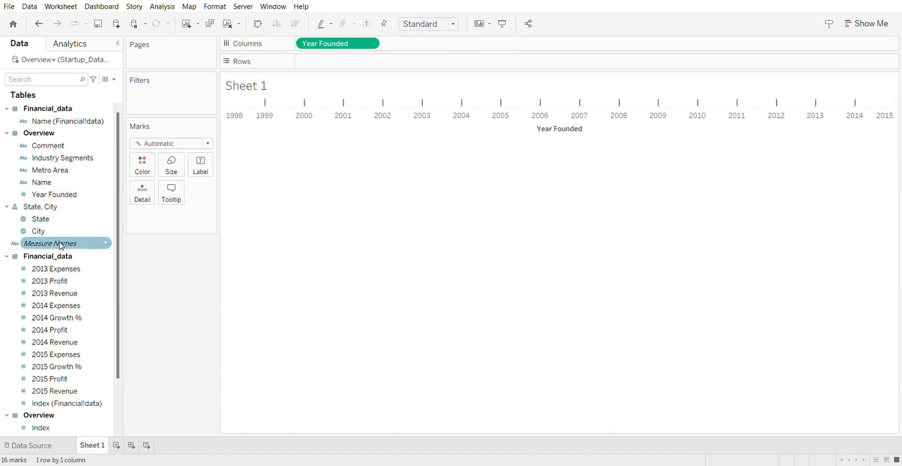
scroll(61, 235, "down", 3)
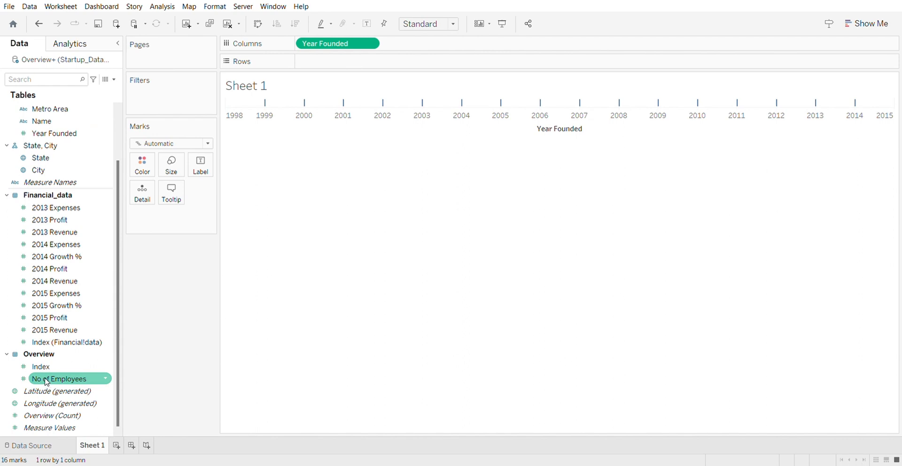
left_click_drag(47, 383, 320, 62)
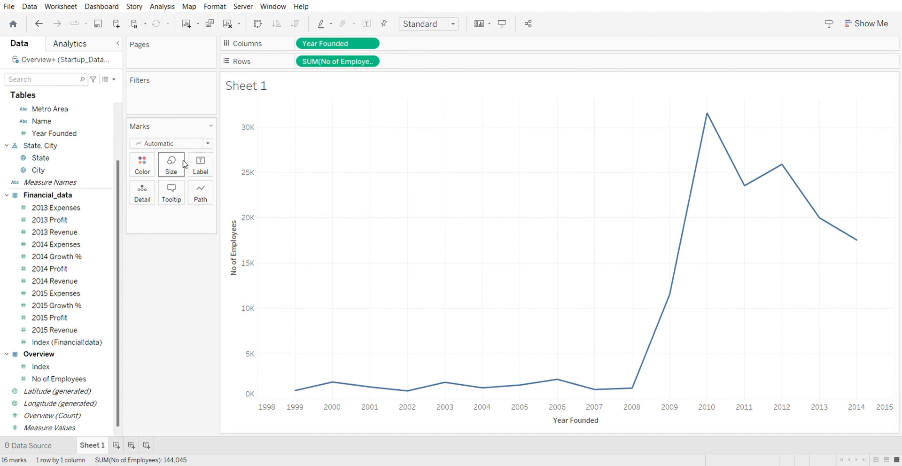
left_click(160, 144)
left_click(158, 164)
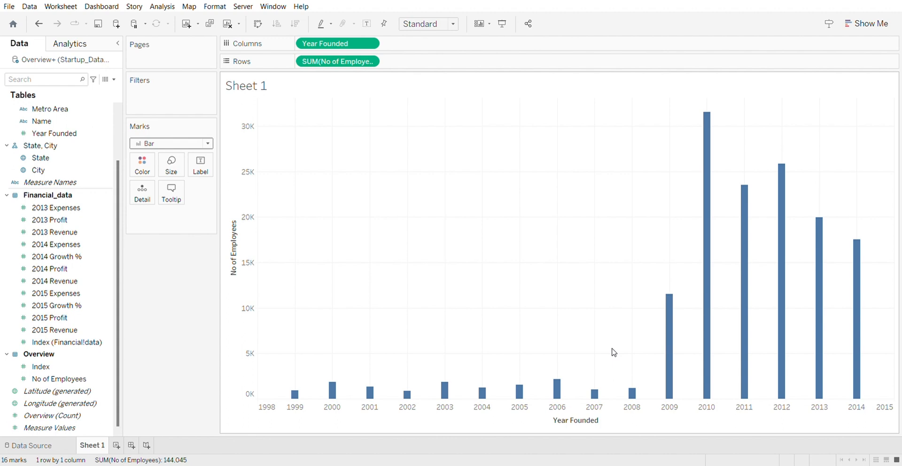
Group the bars for 1999 through 2008 in a Year Founded group field named 2008 and Before, keeping the remaining years separate.
left_click(296, 395)
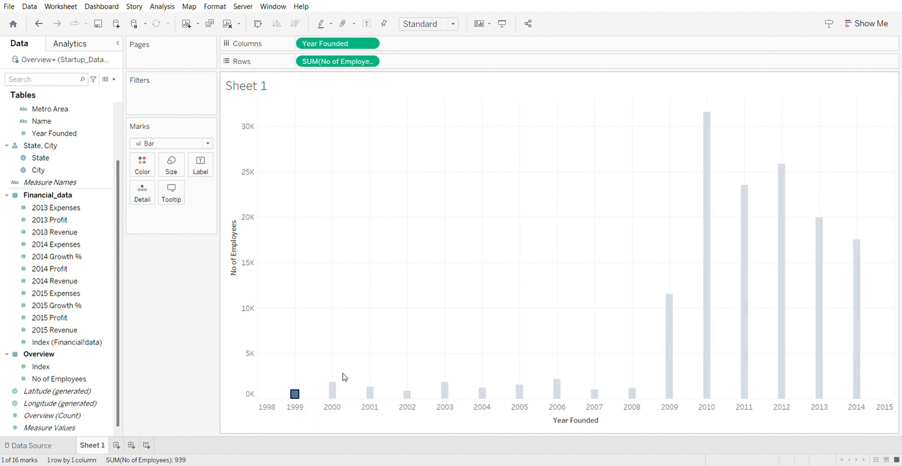
left_click(332, 390, "ctrl")
left_click(370, 391, "ctrl")
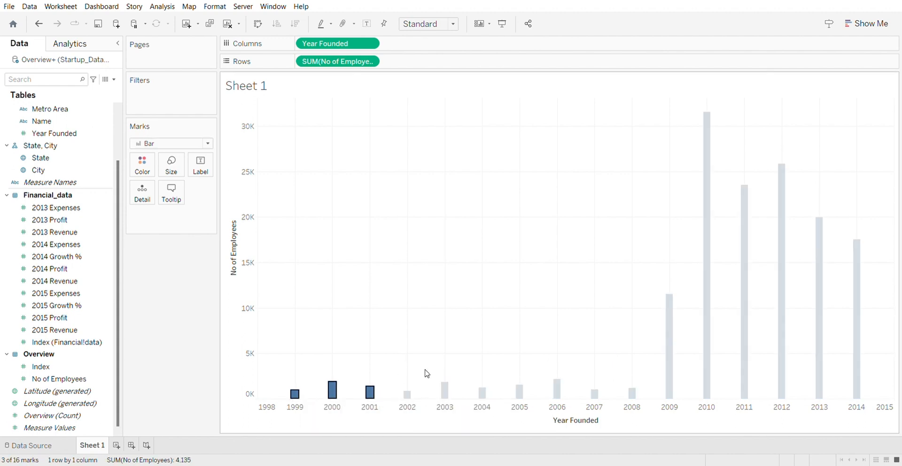
left_click(407, 394, "ctrl")
left_click(444, 390, "ctrl")
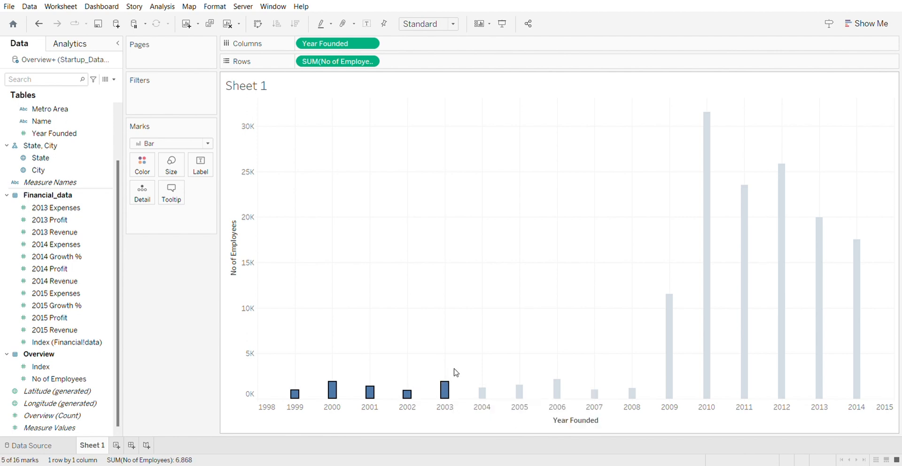
left_click(484, 393, "ctrl")
left_click(520, 391, "ctrl")
left_click(558, 389, "ctrl")
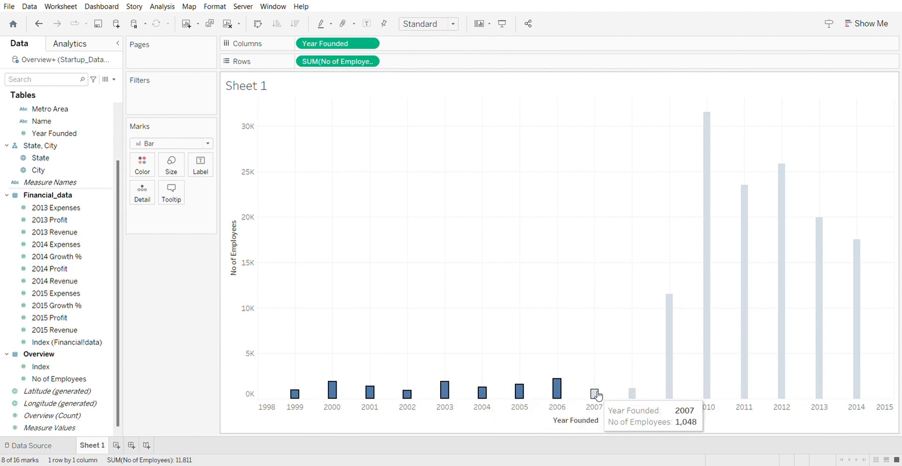
left_click(595, 394, "ctrl")
left_click(632, 393, "ctrl")
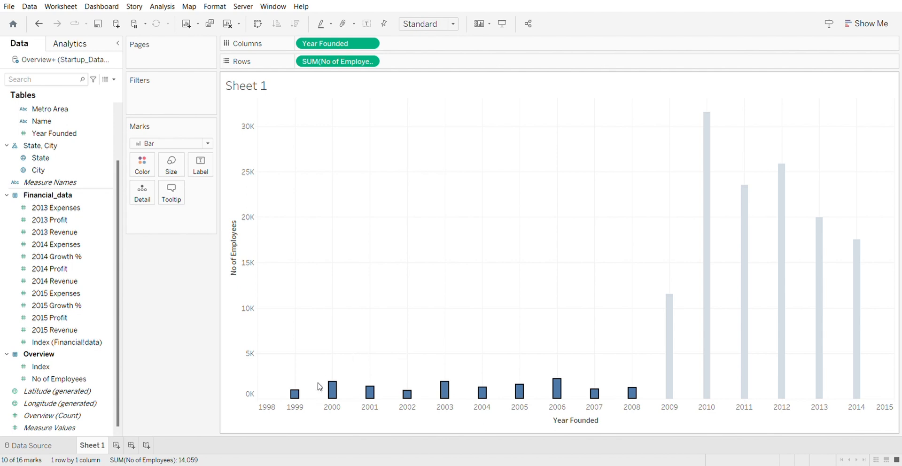
mouse_move(303, 398)
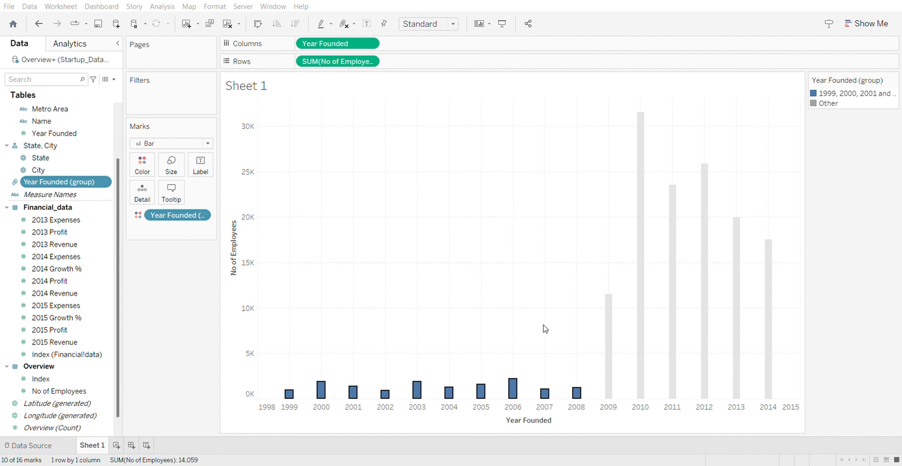
left_click(448, 327)
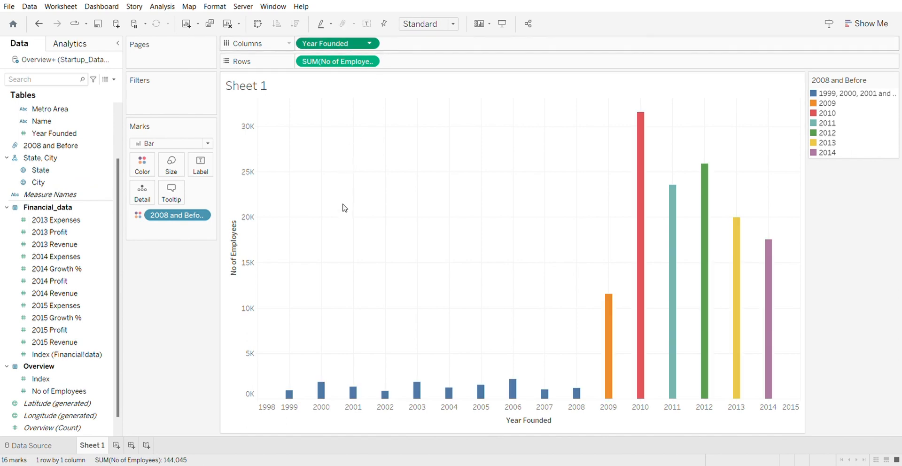
Replace Year Founded on Columns with the 2008 and Before group field.
left_click_drag(332, 43, 343, 204)
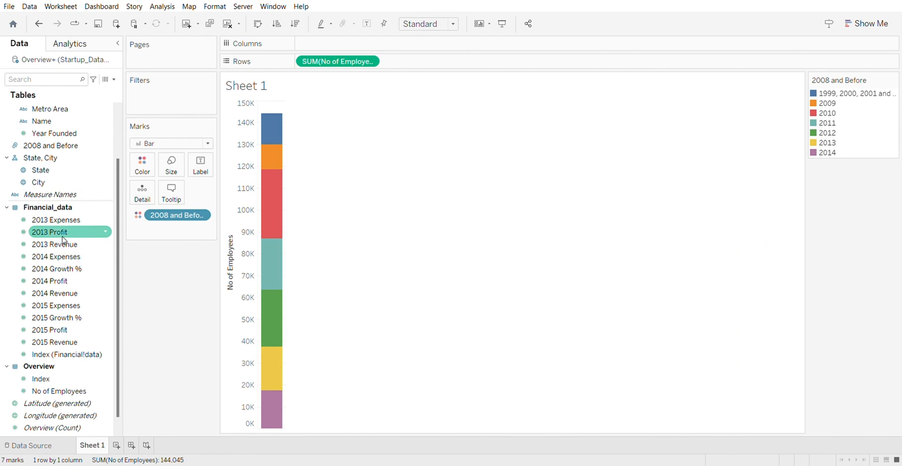
scroll(58, 188, "up", 3)
left_click_drag(53, 212, 329, 46)
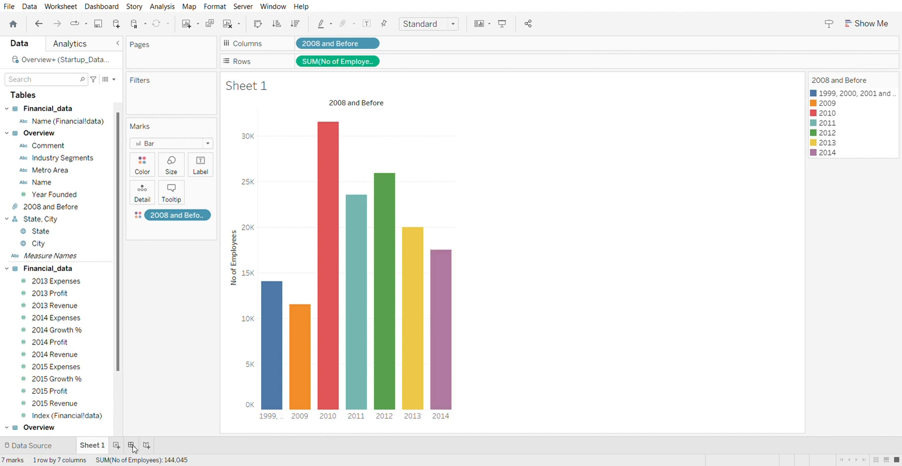
Create a new worksheet charting the average No of Employees for each of the Industry Segments as horizontal bars.
left_click(116, 445)
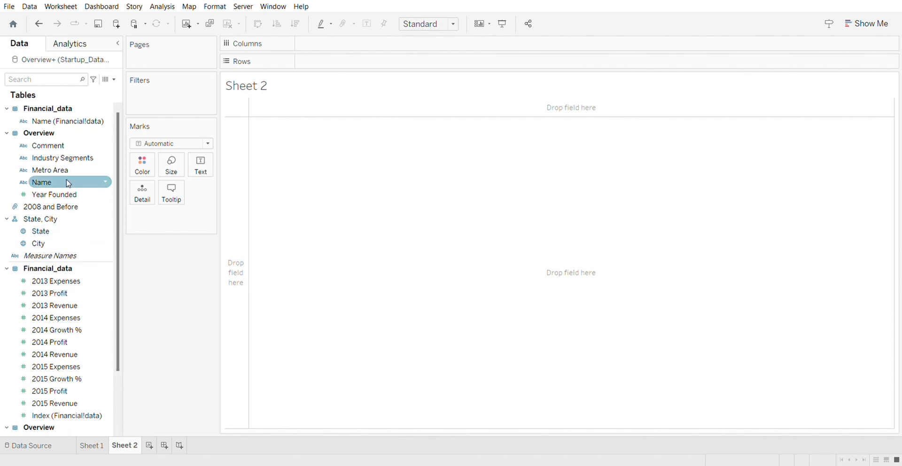
left_click_drag(70, 159, 357, 61)
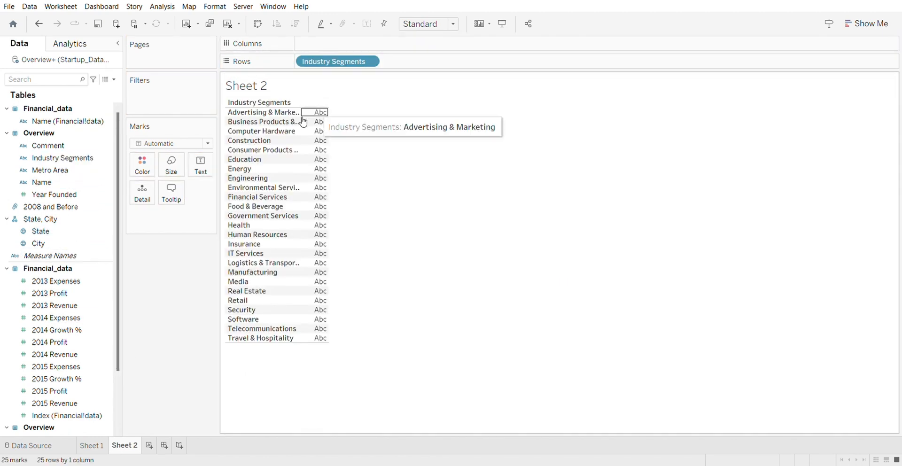
scroll(71, 362, "down", 2)
left_click_drag(66, 378, 336, 44)
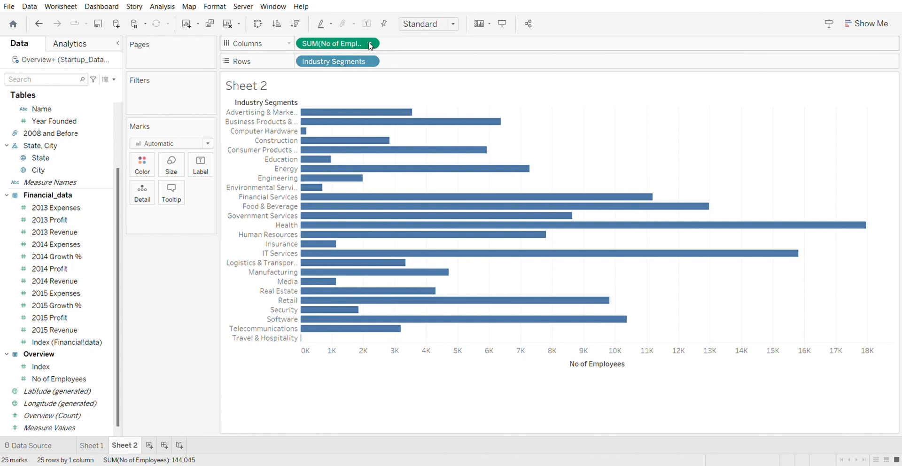
left_click(432, 167)
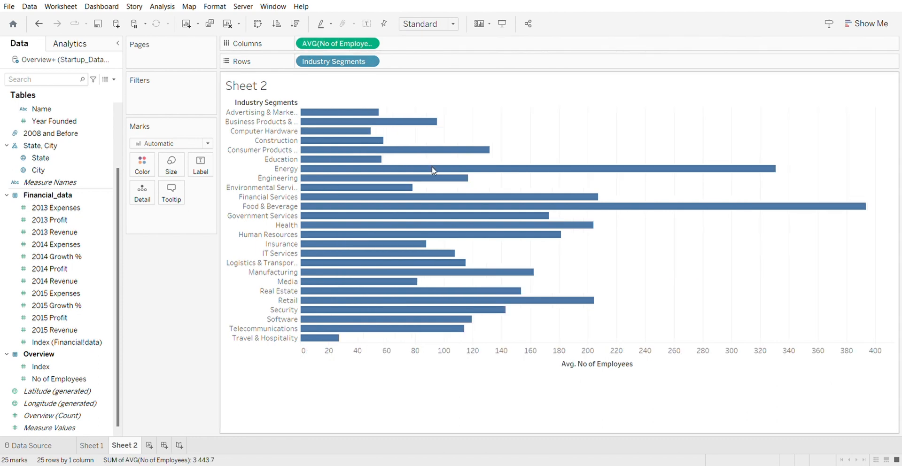
Label the bars with the sum of No of Employees and sort the segments descending by average No of Employees.
mouse_move(435, 171)
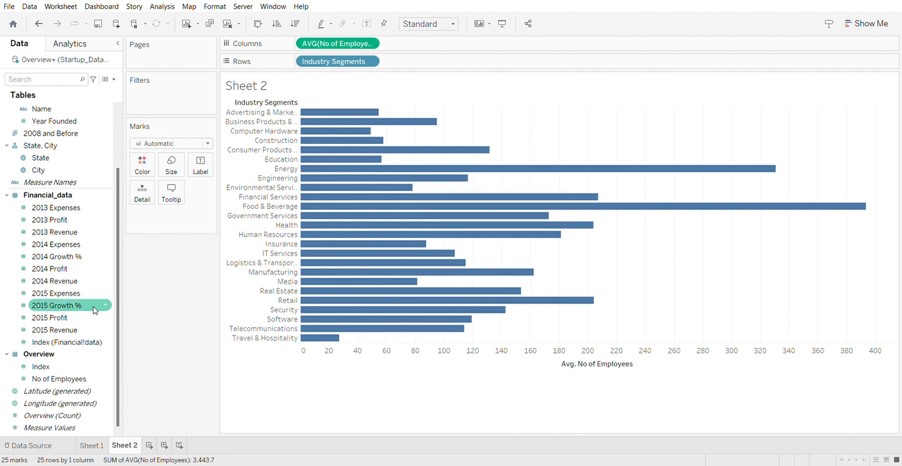
left_click_drag(56, 379, 208, 175)
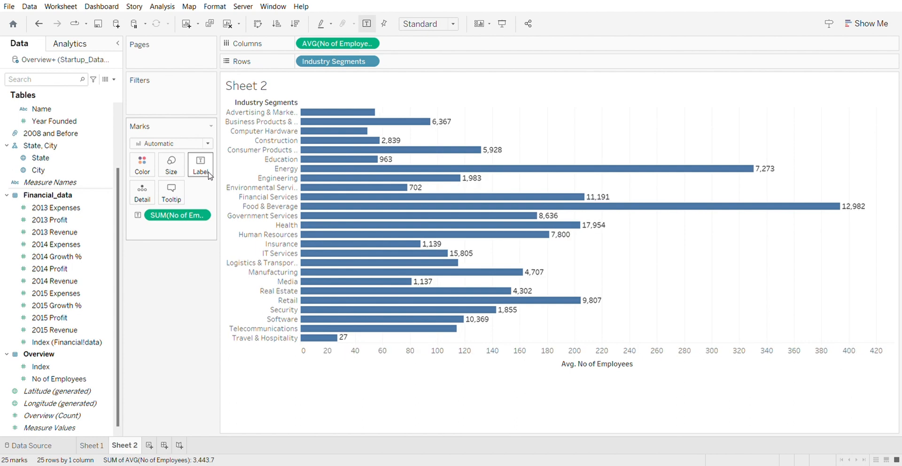
mouse_move(586, 354)
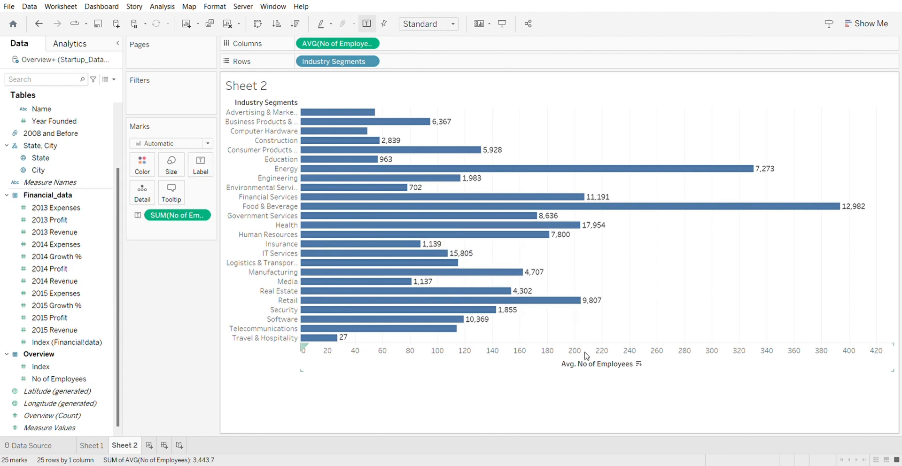
left_click(640, 365)
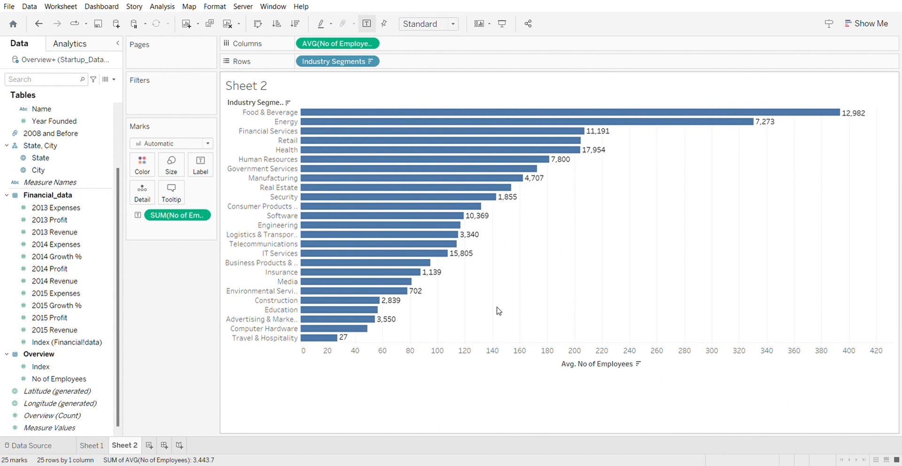
Group Computer Hardware, IT Services and Software as Information Tech, and replace Industry Segments on Rows with the grouped field.
scroll(50, 189, "up", 3)
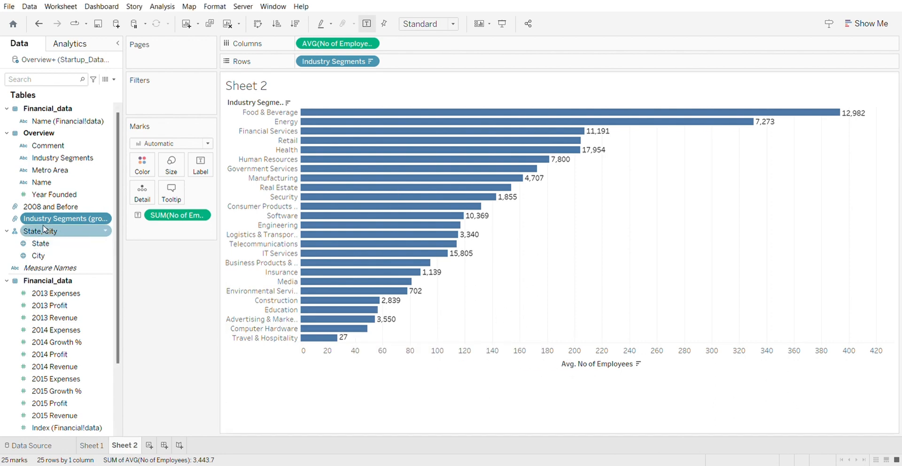
left_click_drag(54, 218, 425, 63)
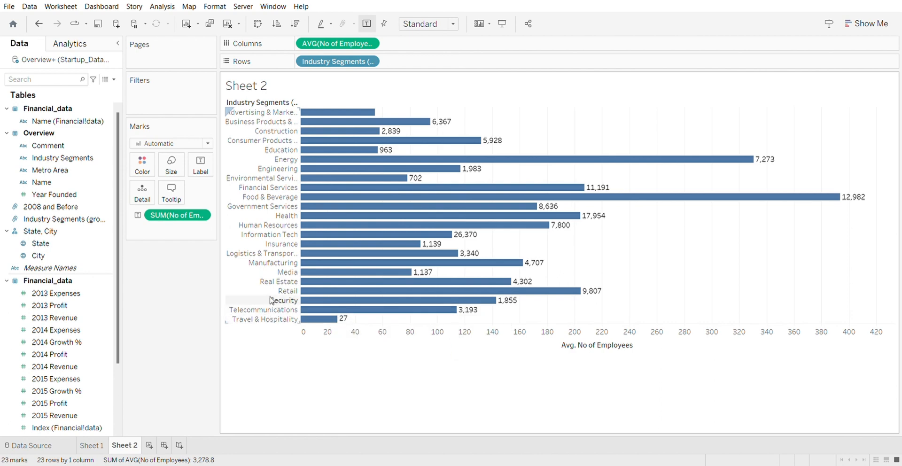
left_click(279, 237)
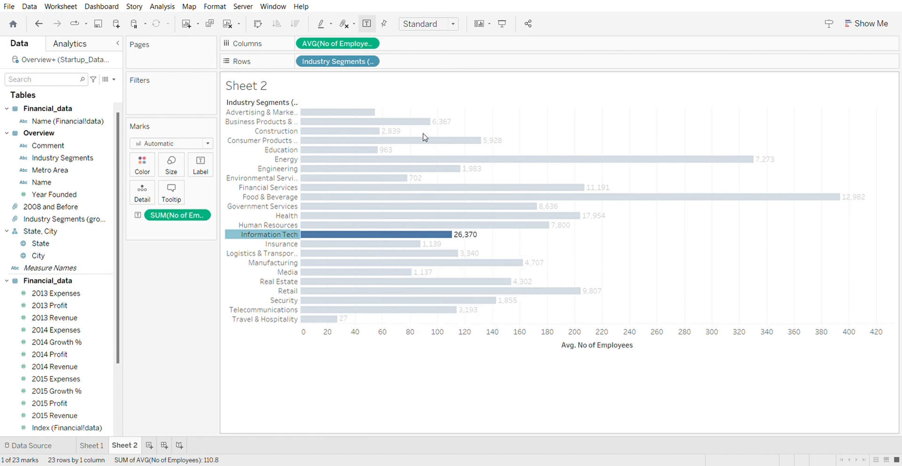
mouse_move(380, 210)
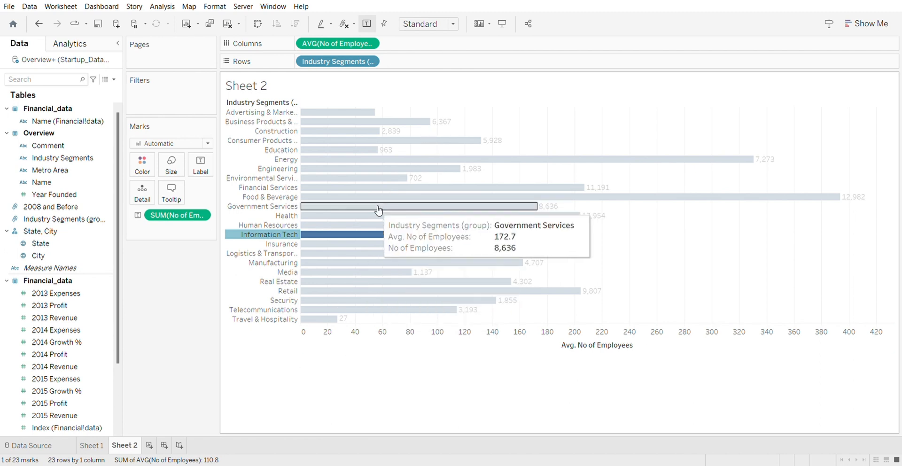
left_click(364, 349)
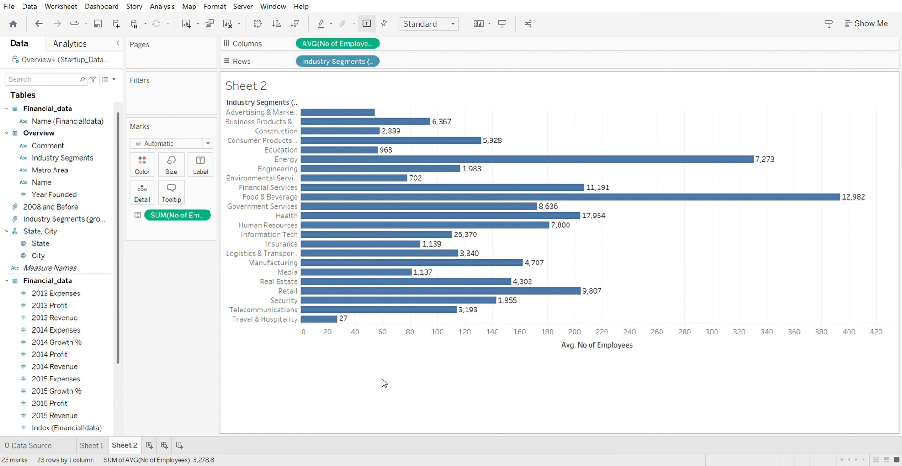
Duplicate the Sheet 2 worksheet.
left_click(181, 346)
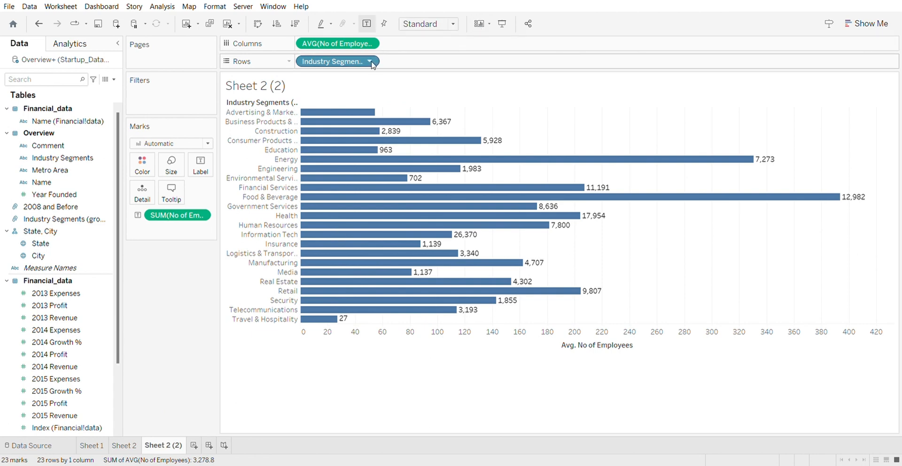
Replace the grouped segment field on Rows with Industry Segments and sort the bars descending by average No of Employees.
left_click_drag(373, 62, 348, 222)
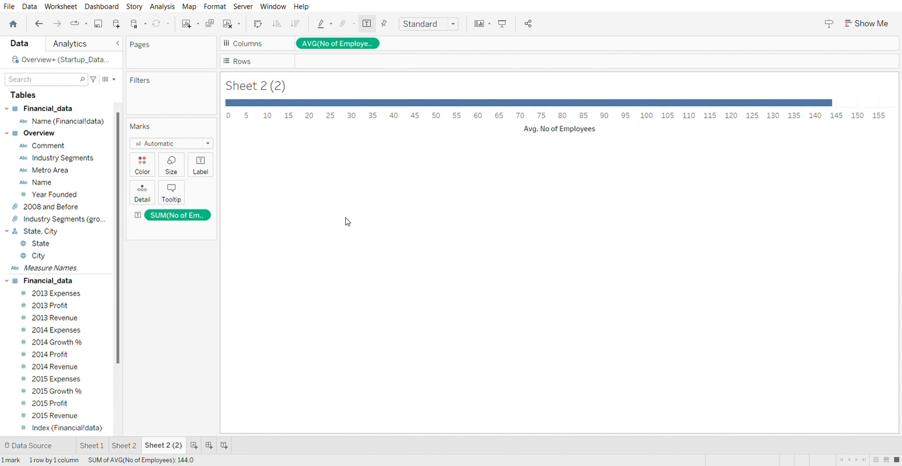
left_click_drag(74, 171, 346, 69)
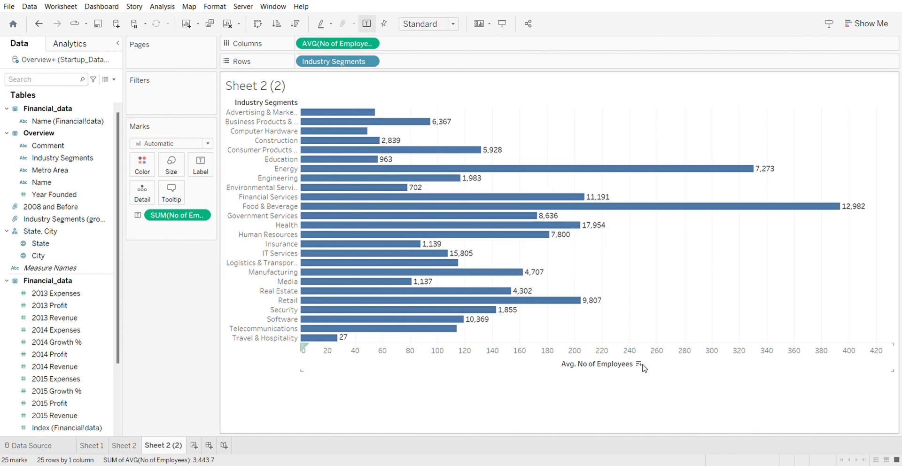
left_click(641, 366)
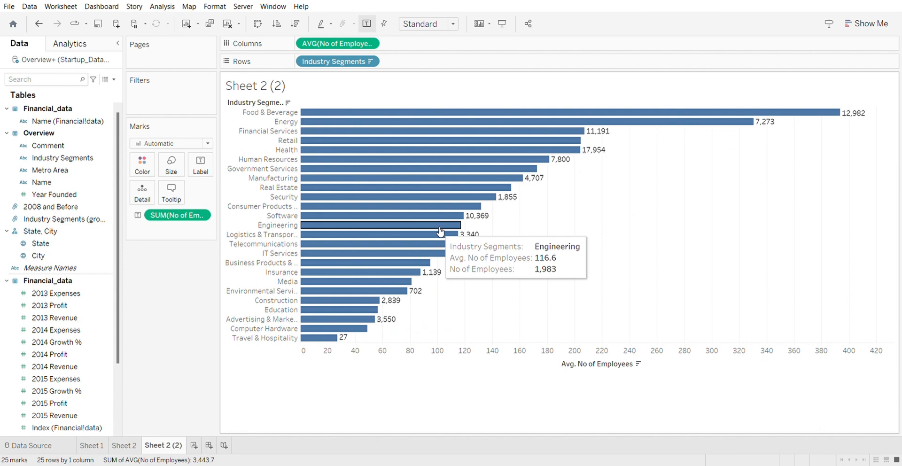
Create a set named IT Set from the Computer Hardware, IT Services and Software bars.
left_click(344, 329)
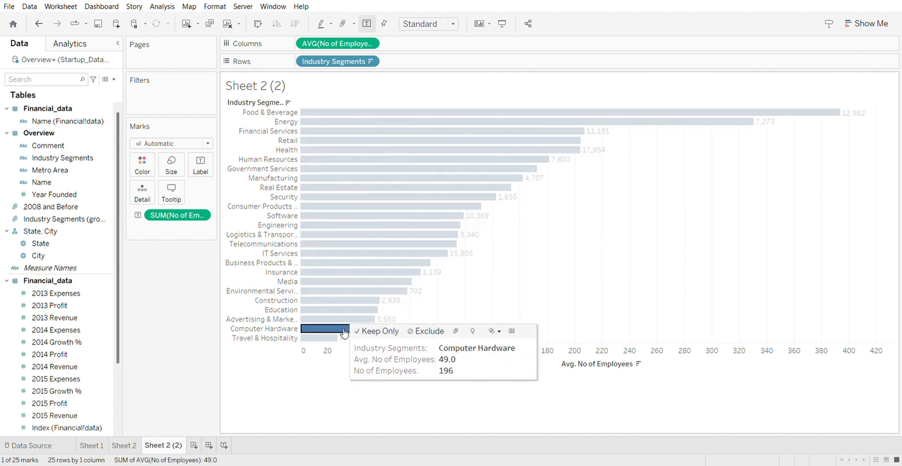
left_click(350, 254, "ctrl")
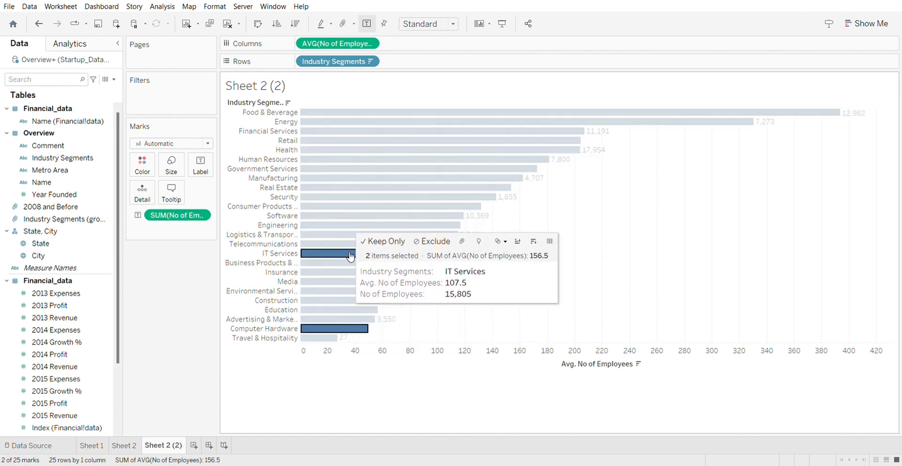
left_click(348, 217, "ctrl")
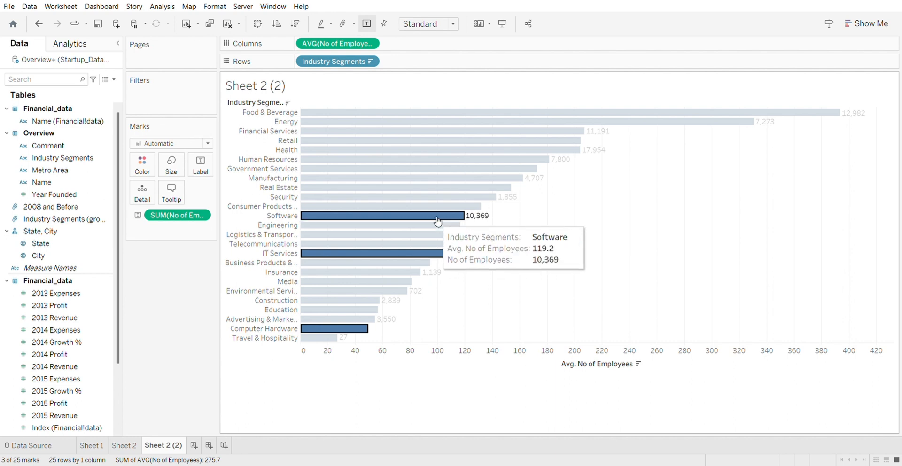
mouse_move(438, 221)
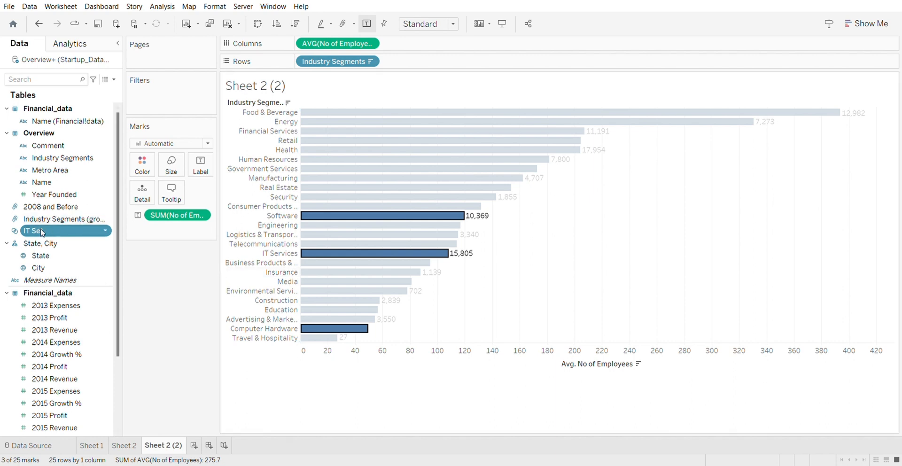
Color the bars by IT Set membership and turn on highlighting for the IN/OUT(IT Set) legend.
left_click_drag(33, 231, 140, 169)
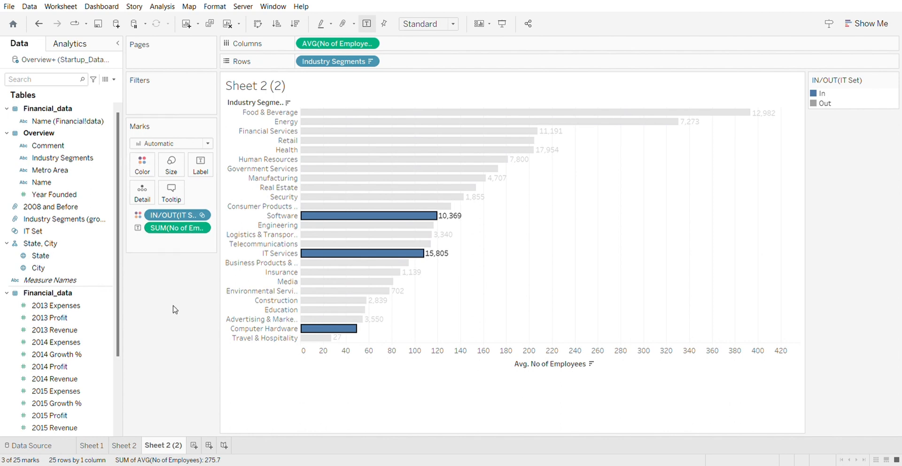
left_click(310, 378)
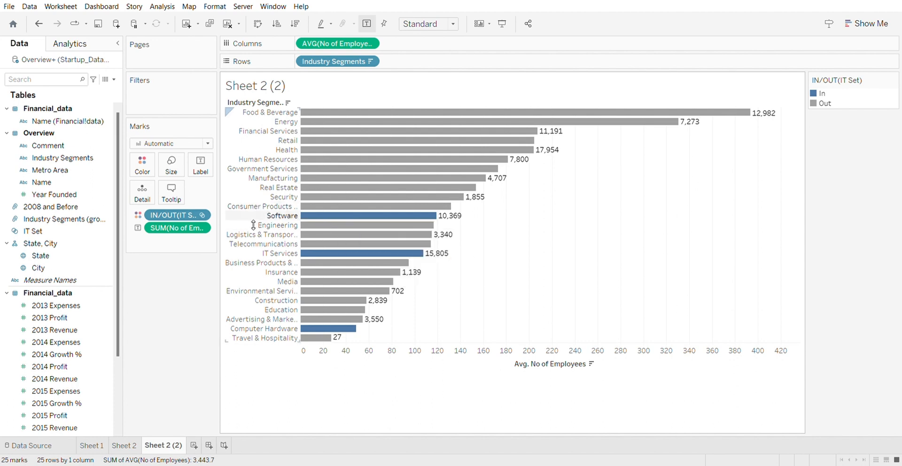
mouse_move(340, 332)
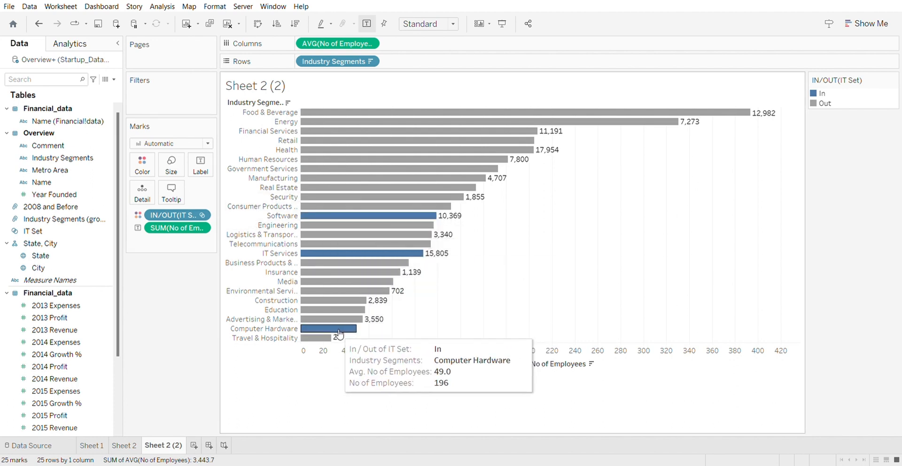
mouse_move(397, 179)
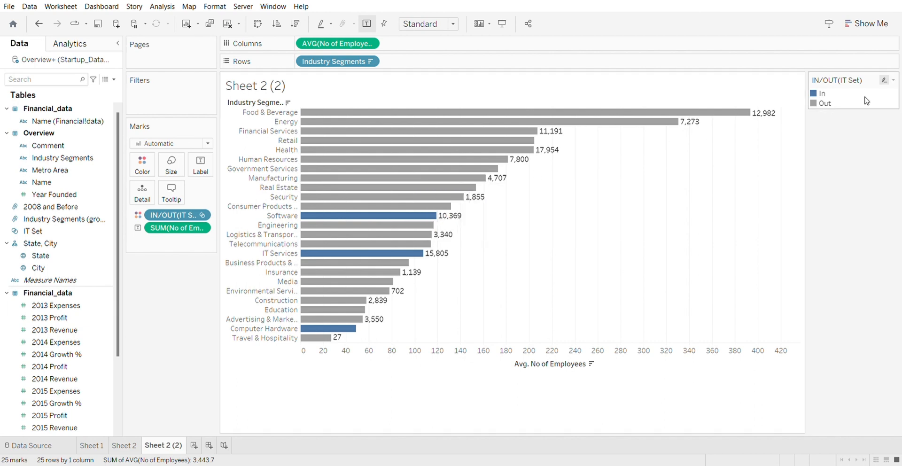
left_click(886, 82)
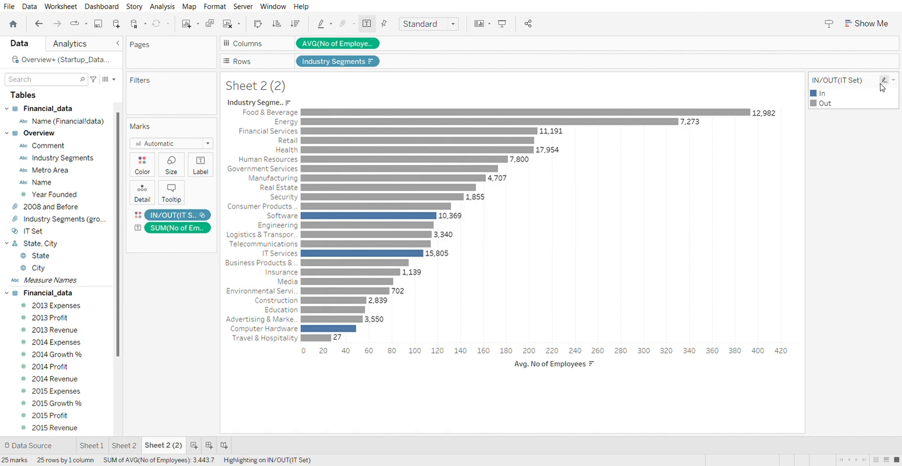